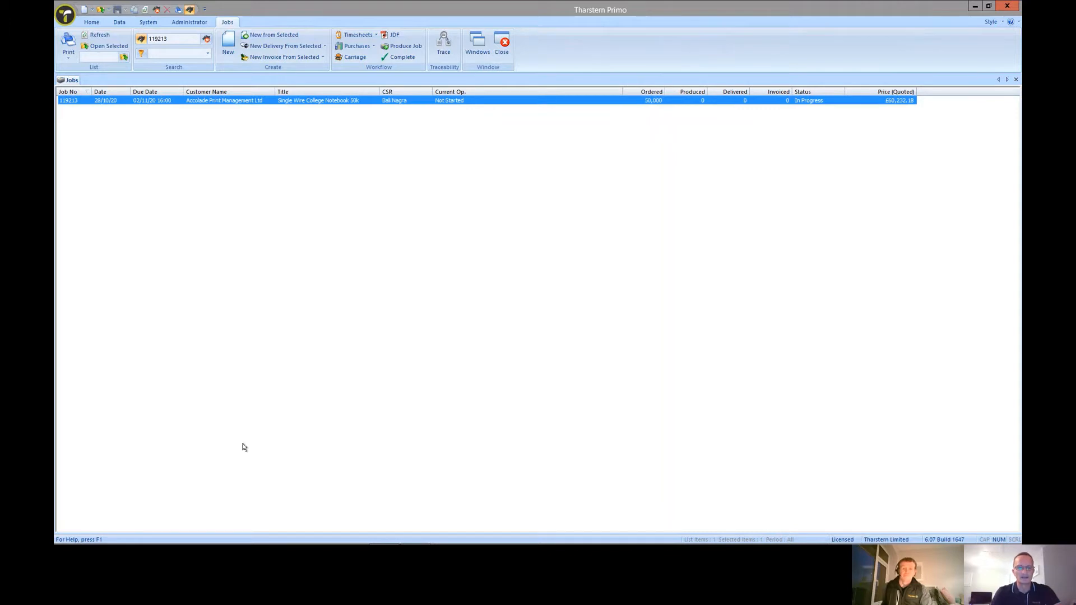
- Open the Single Wire College Notebook 50k job and start a new task from its task list
double_click(238, 99)
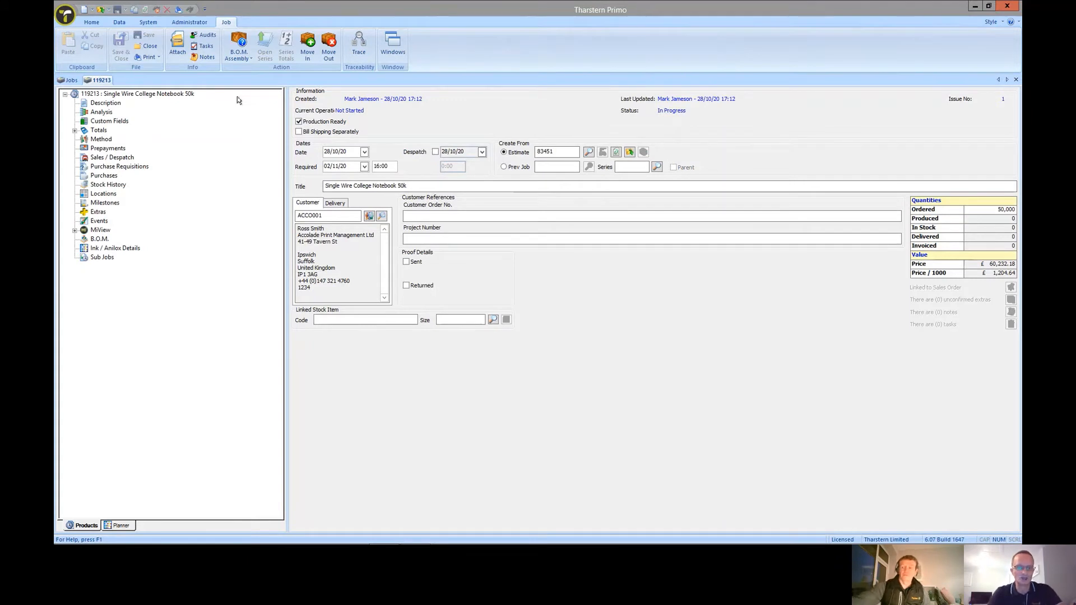
click(204, 49)
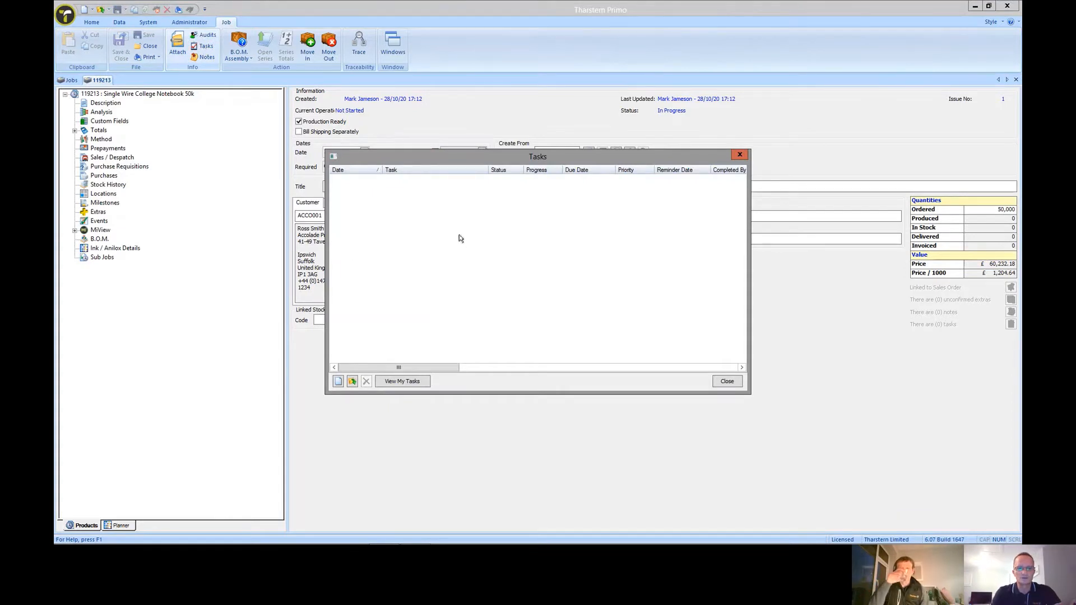
click(337, 382)
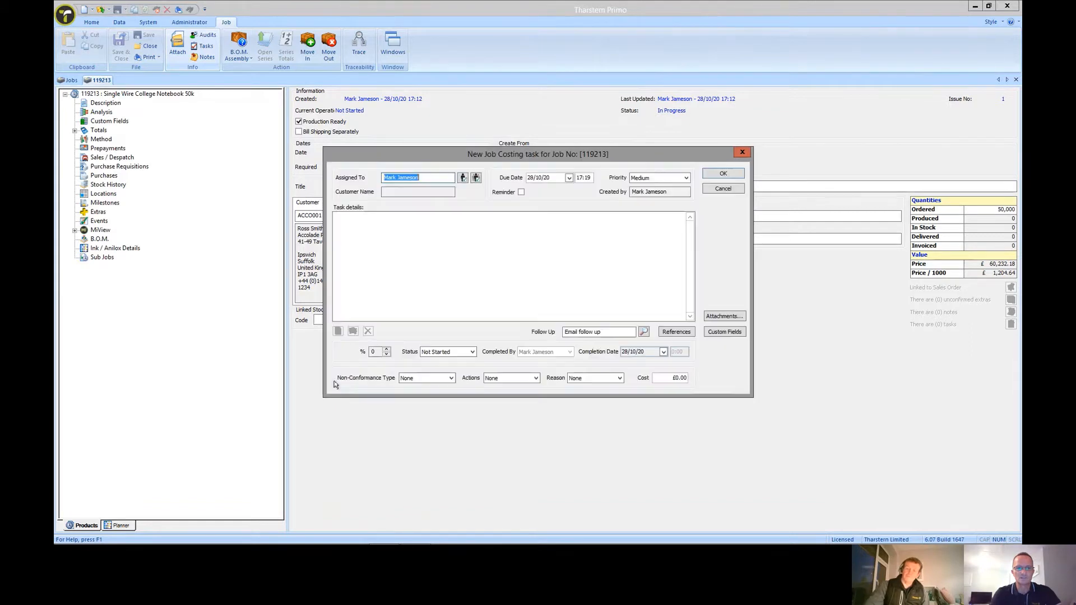
- Assign the task to the NON-COMFORMANCE user group and enter details about the on-time delivery to the wrong address, client embarrassment and needed training
click(476, 178)
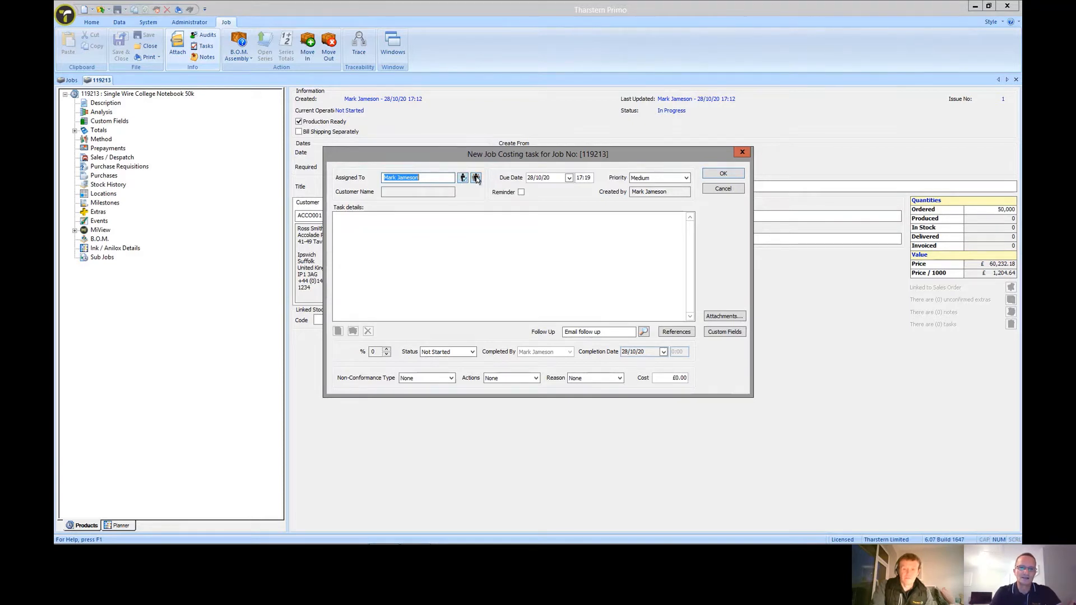
text(non)
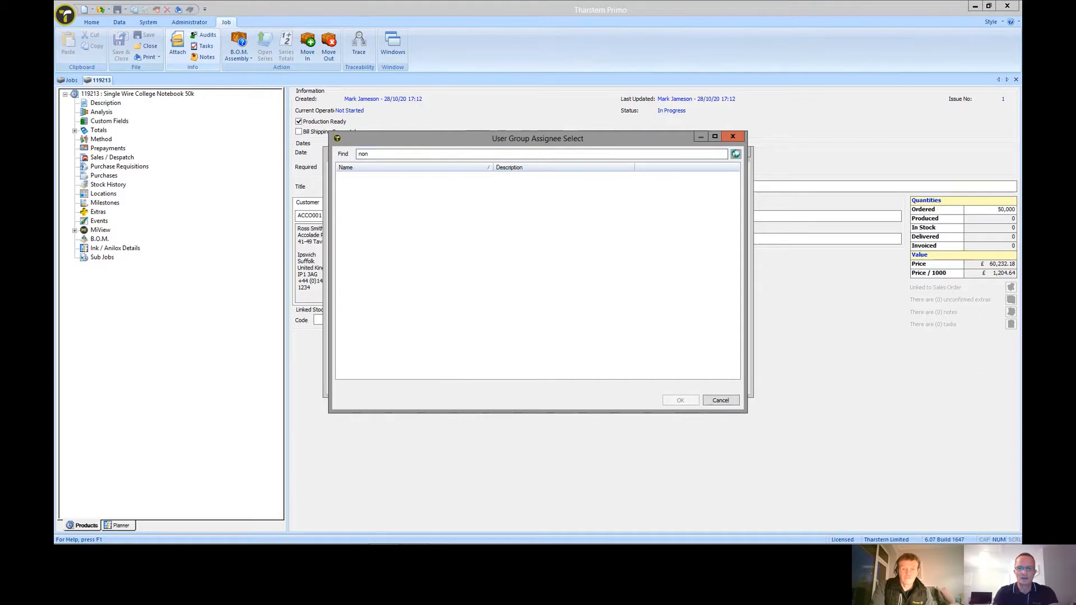
key(Return)
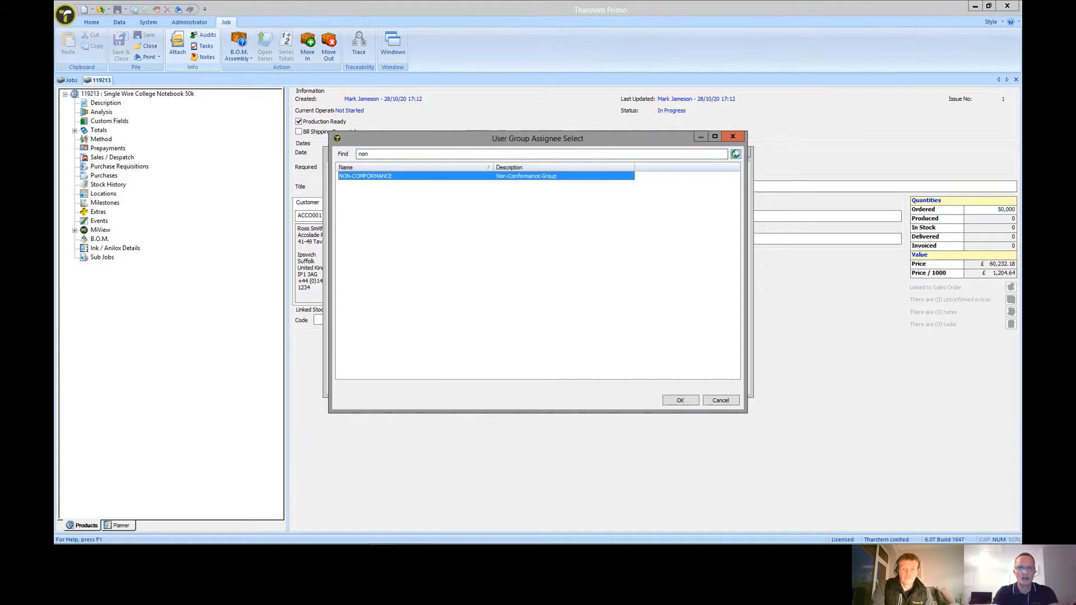
double_click(558, 177)
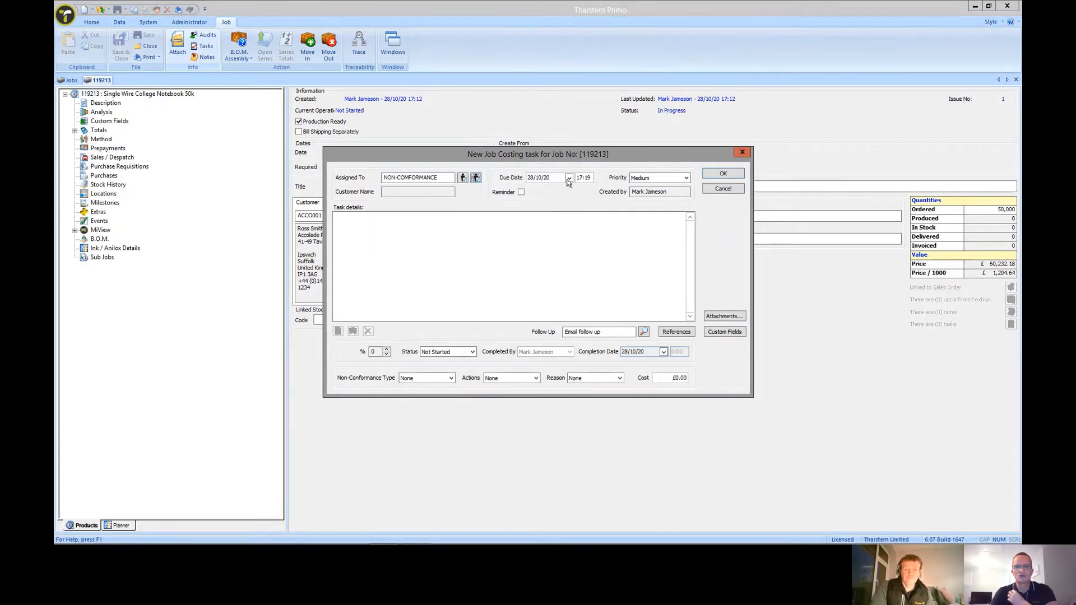
click(470, 226)
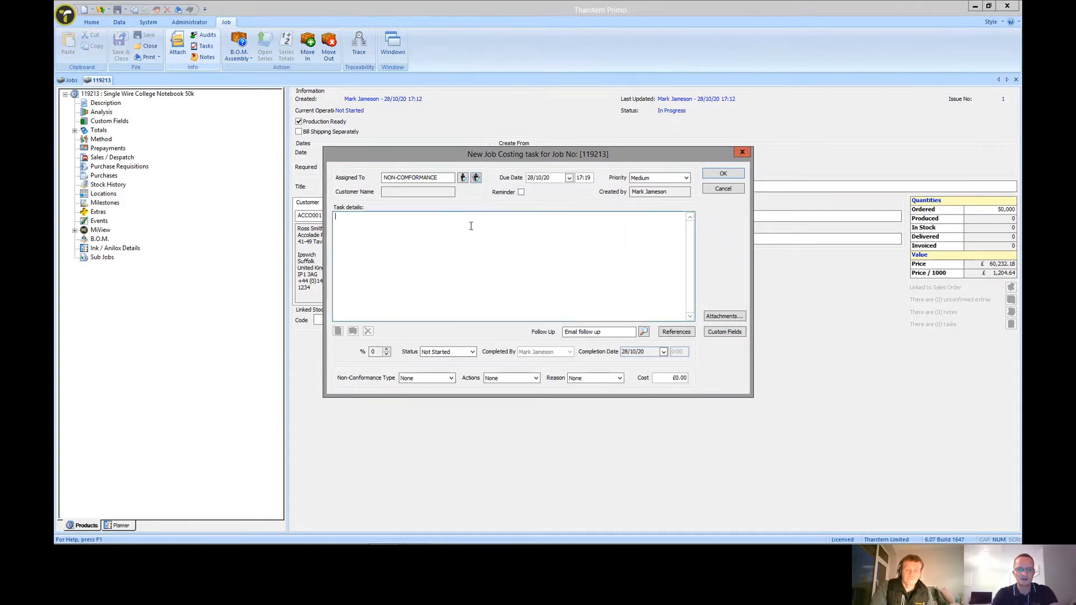
text(Everyone needs to be aware of the non-conformance on this job.  It was essential that delivery was made by last week due to the event date - we delivered it on time, but to the wrong address!!!  This has caused us some embarrassment with the client. We need to make sure all our documentation and processes are alligned.  Can we make sure everyone has the necessary training and knowlegde to be able to avoid this happeing again...)
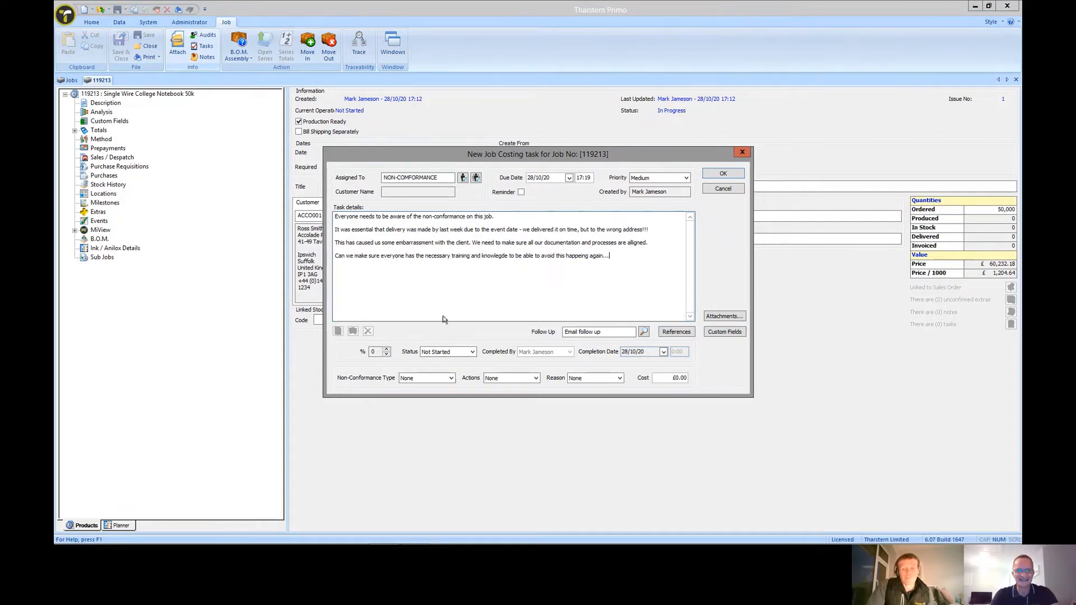
- Classify the non-conformance as Despatch - Late, with action Credit - Partial, reason Admin - Job Spec Error and a cost of £250
click(452, 379)
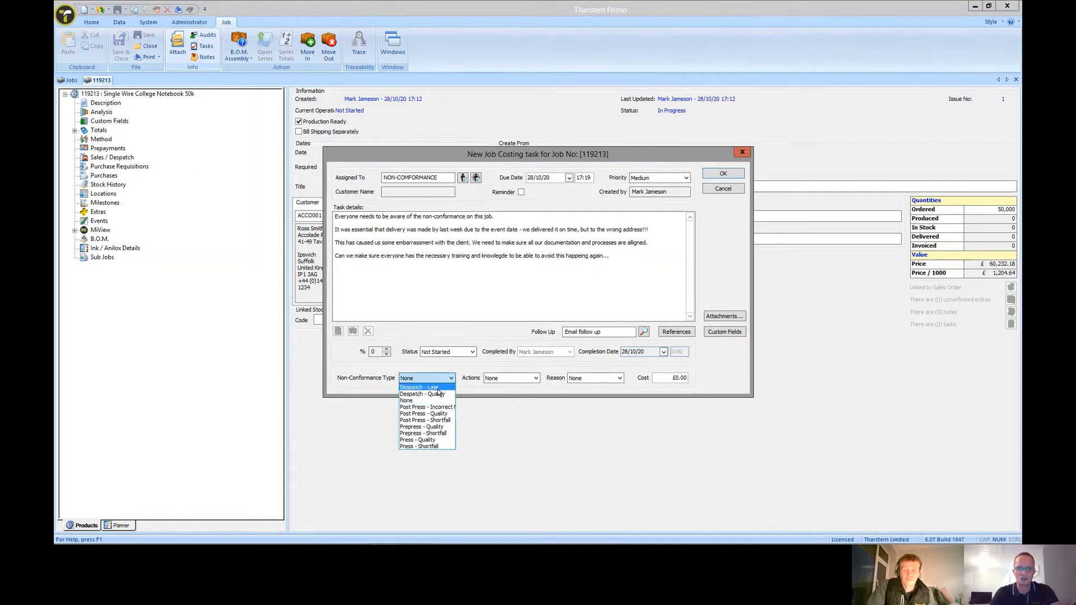
click(436, 387)
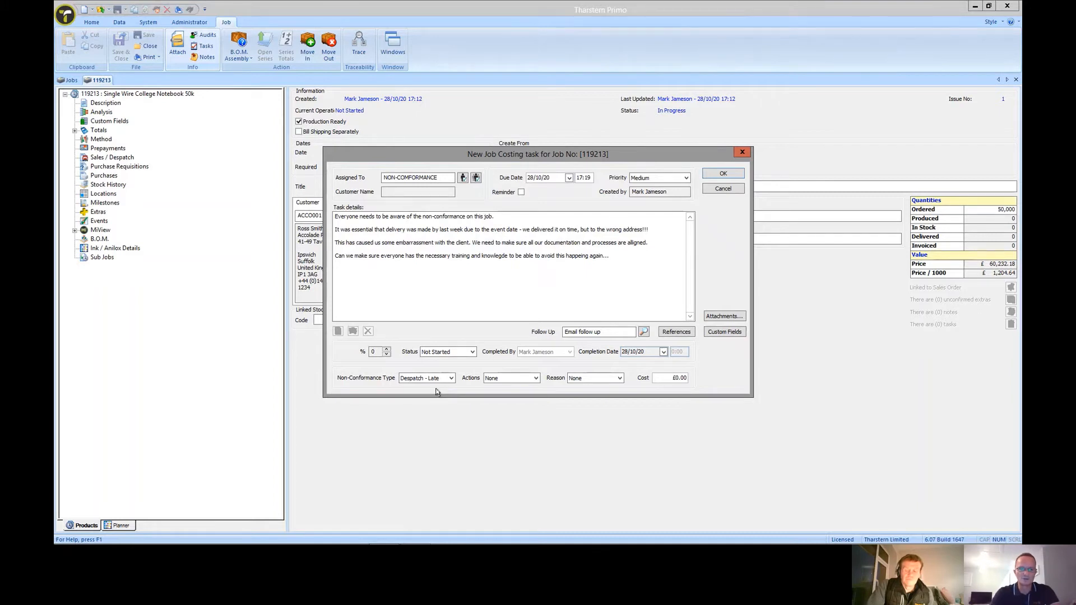
click(451, 378)
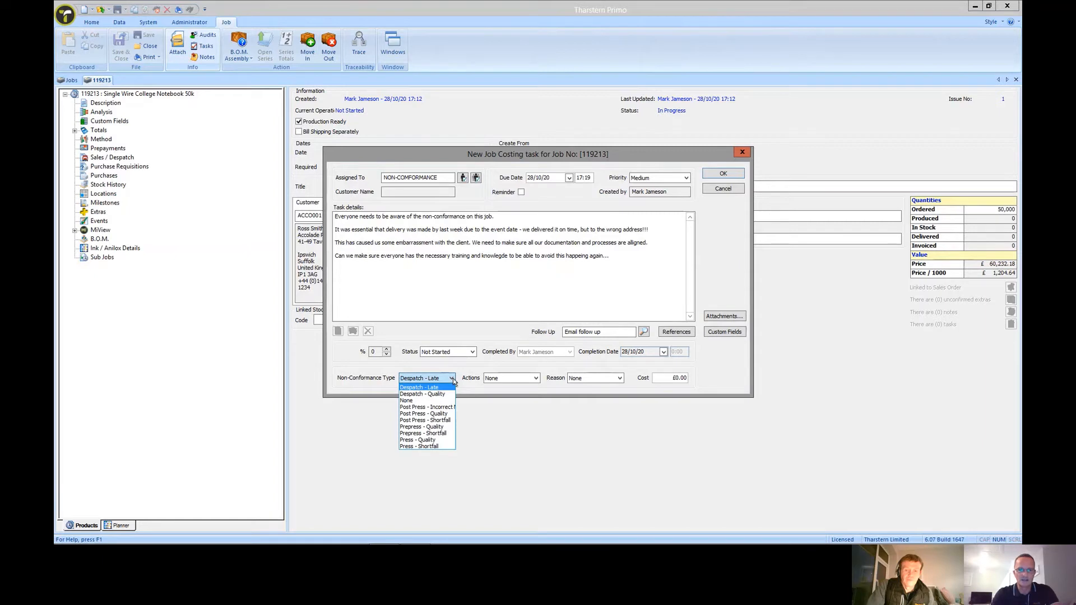
click(453, 378)
click(537, 380)
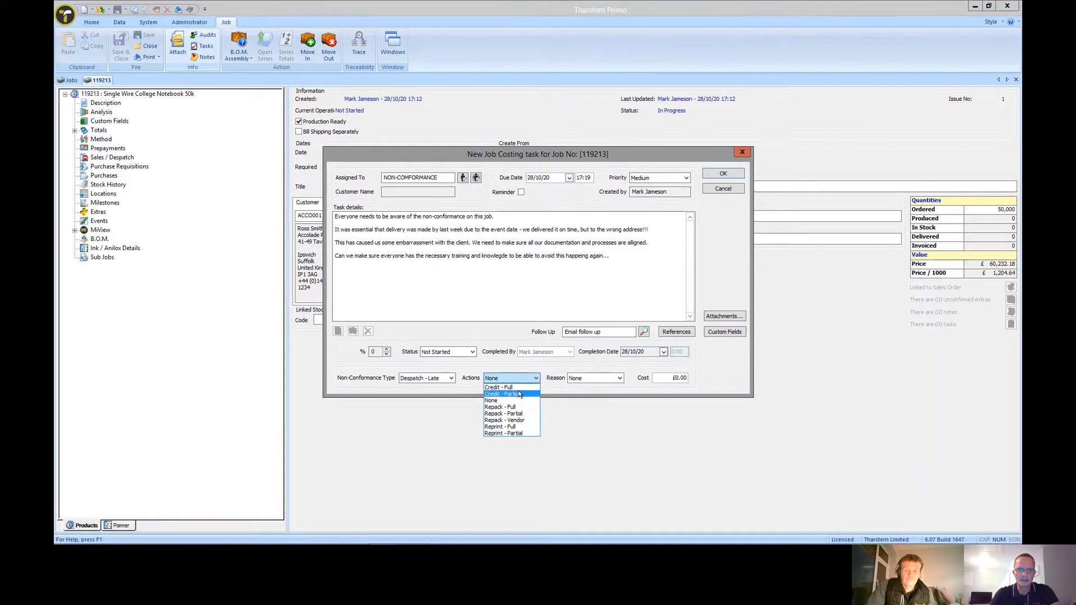
click(519, 394)
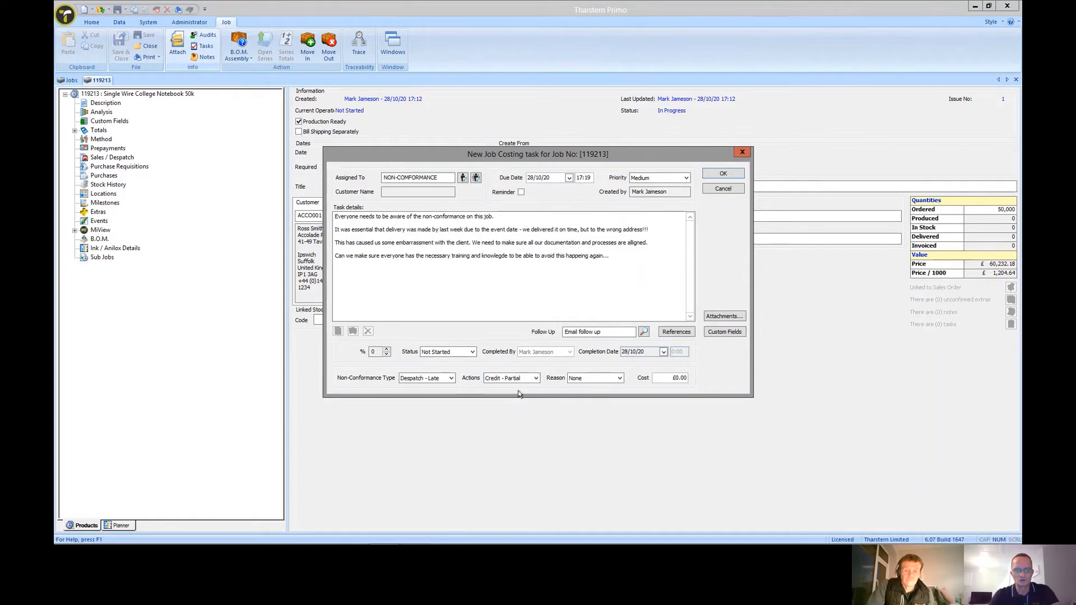
click(619, 378)
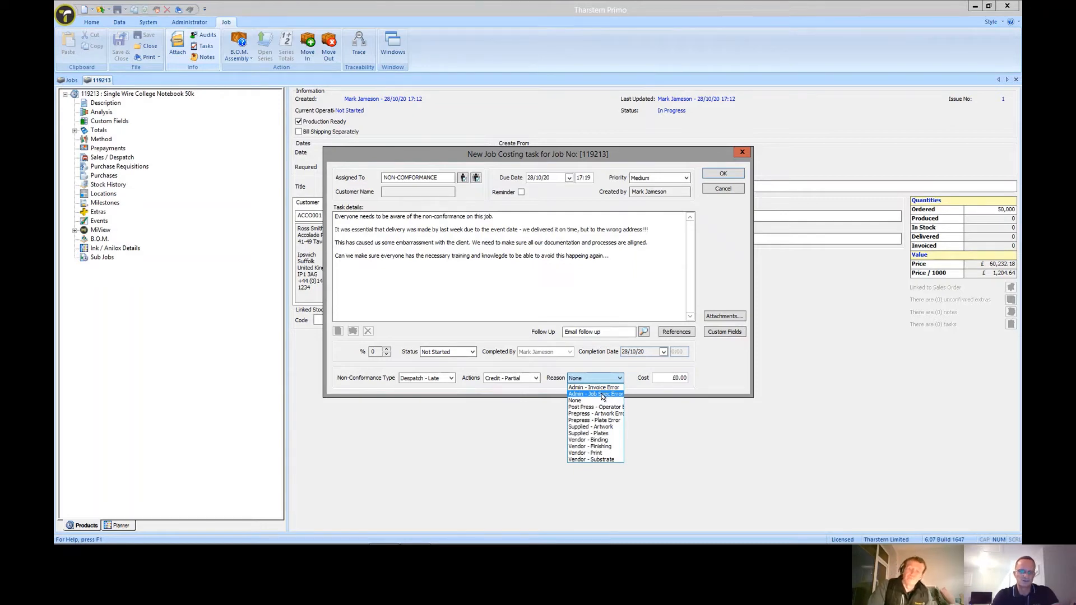
click(602, 396)
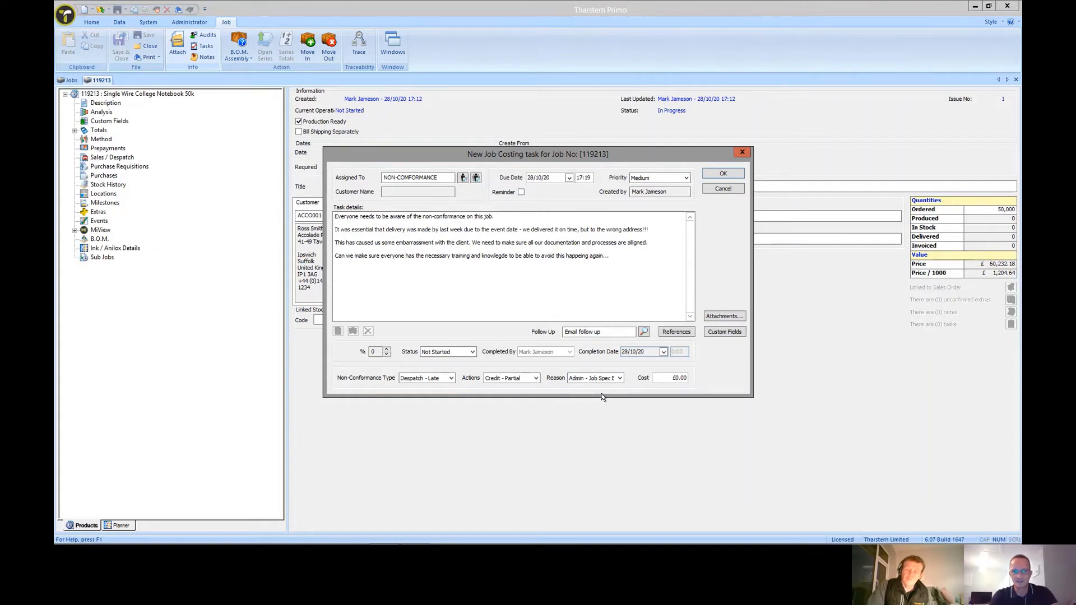
click(533, 379)
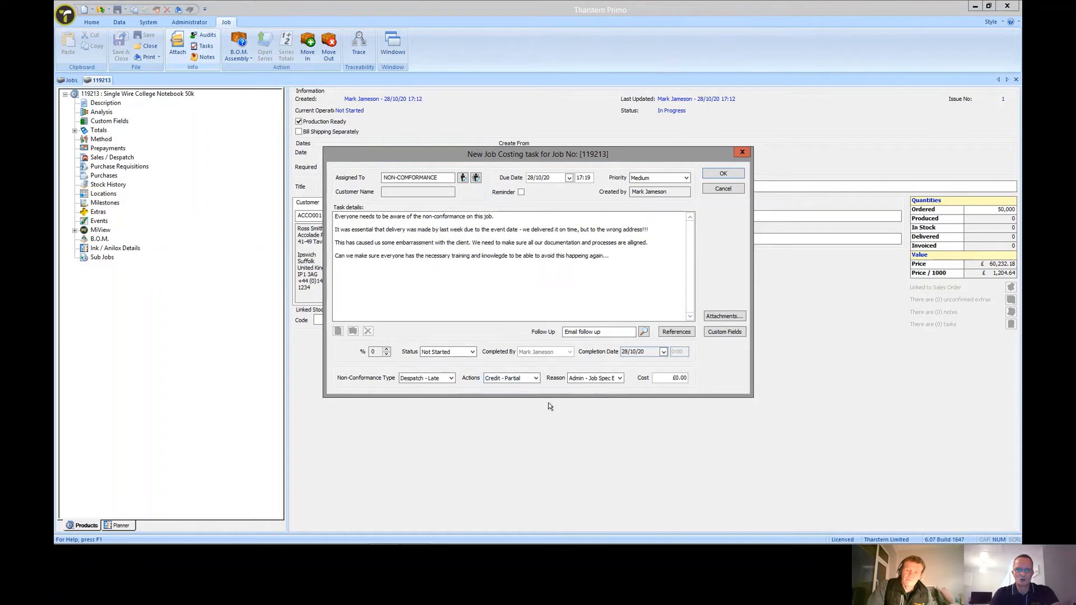
click(660, 378)
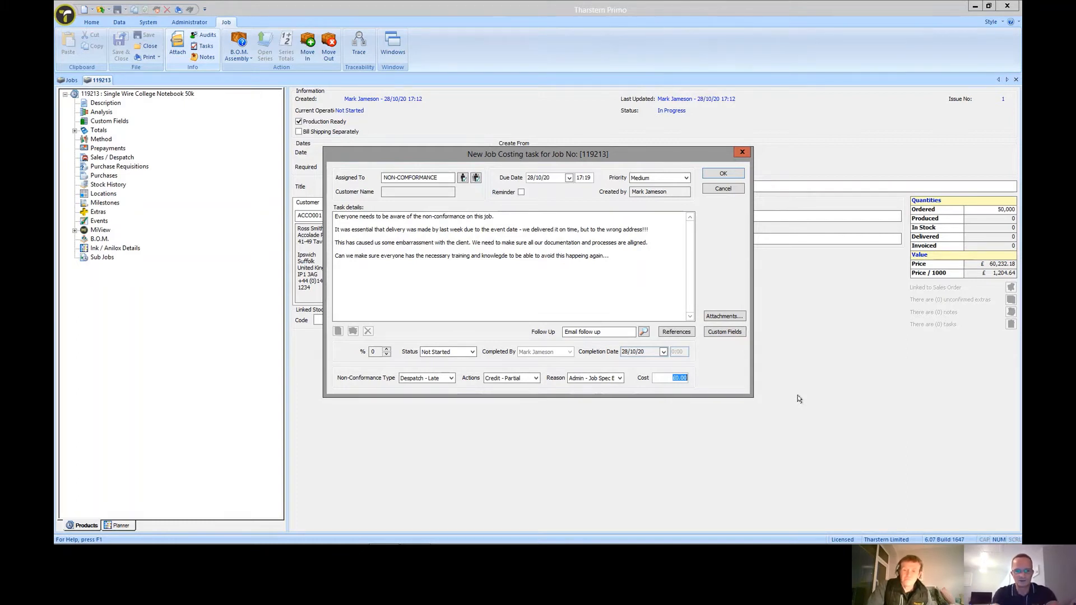
text(250)
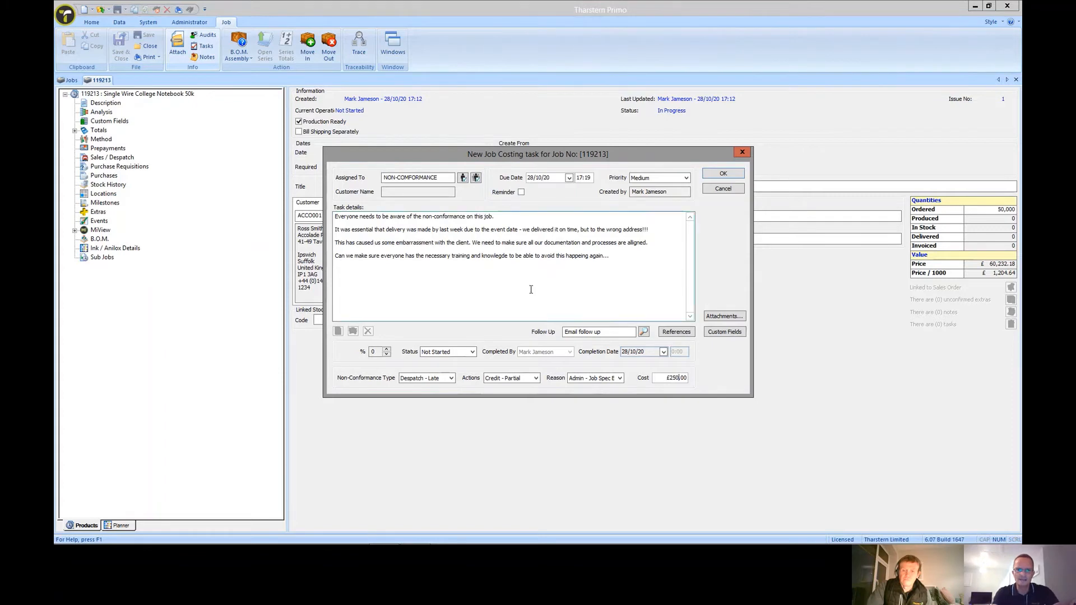
- Set the task's status to In Progress with 10% completion
click(464, 355)
click(464, 354)
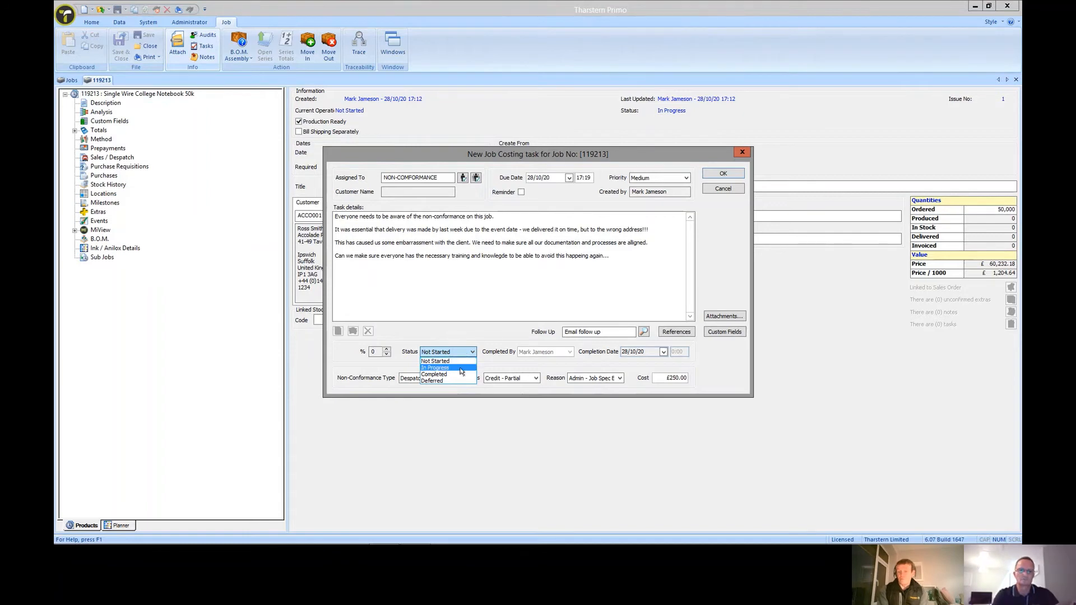
click(461, 368)
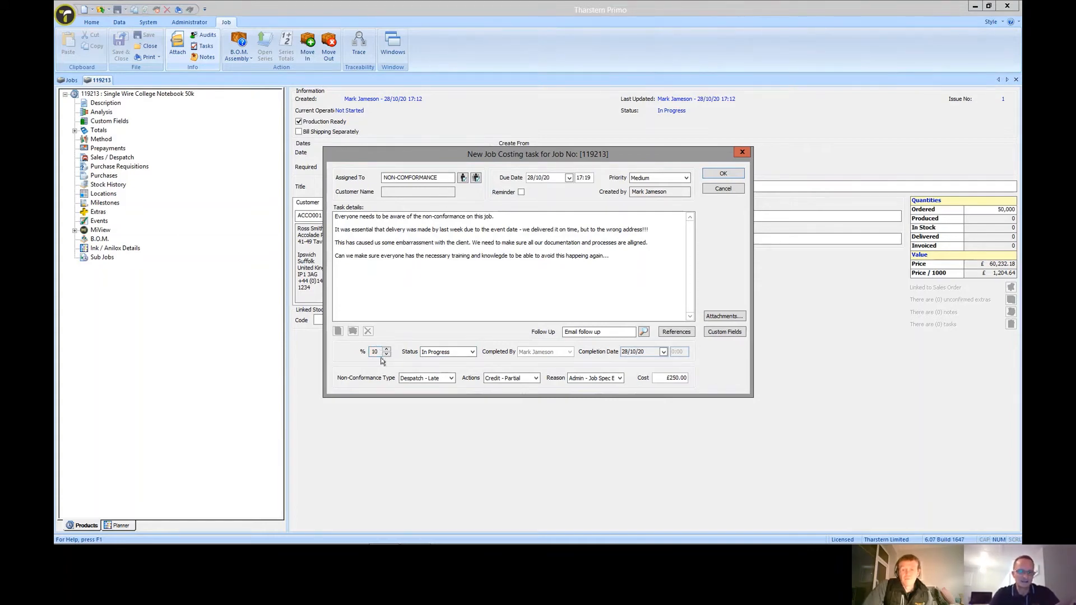
click(472, 352)
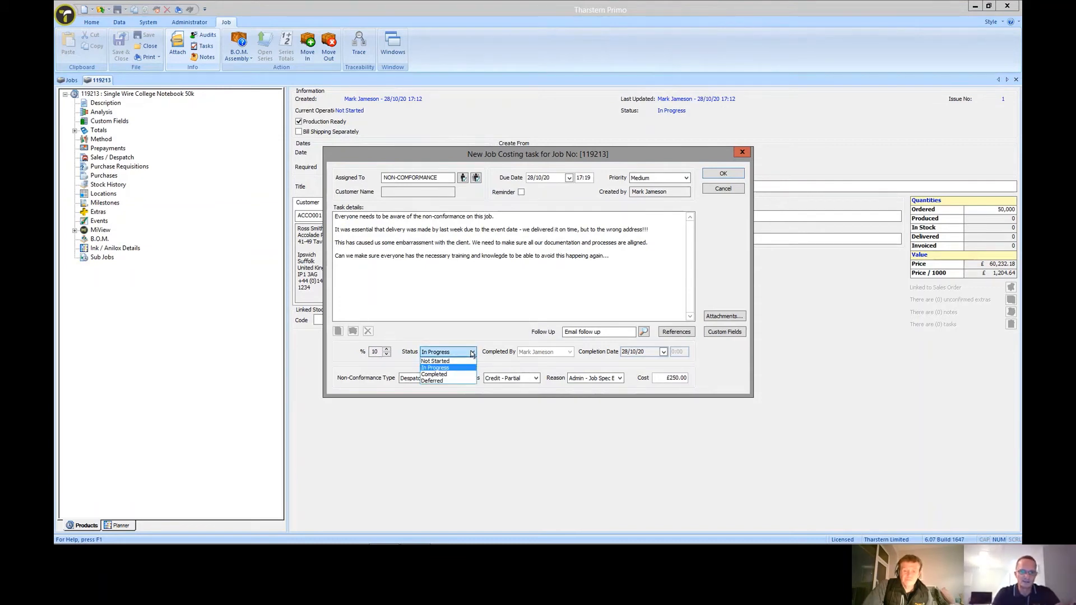
click(731, 319)
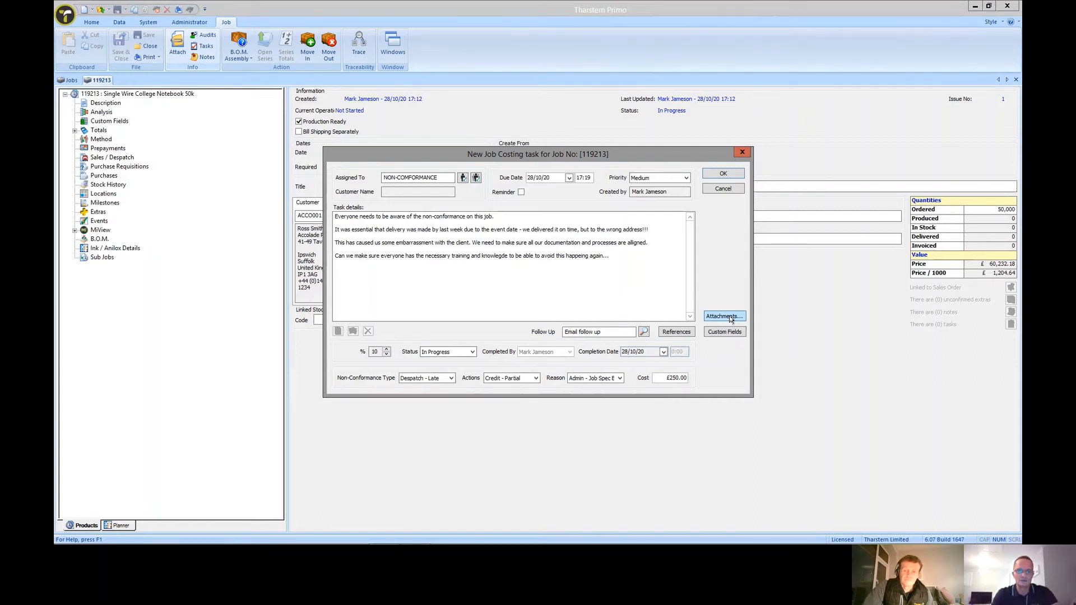
- Confirm the new task, then save and close the job without printing a document
click(723, 174)
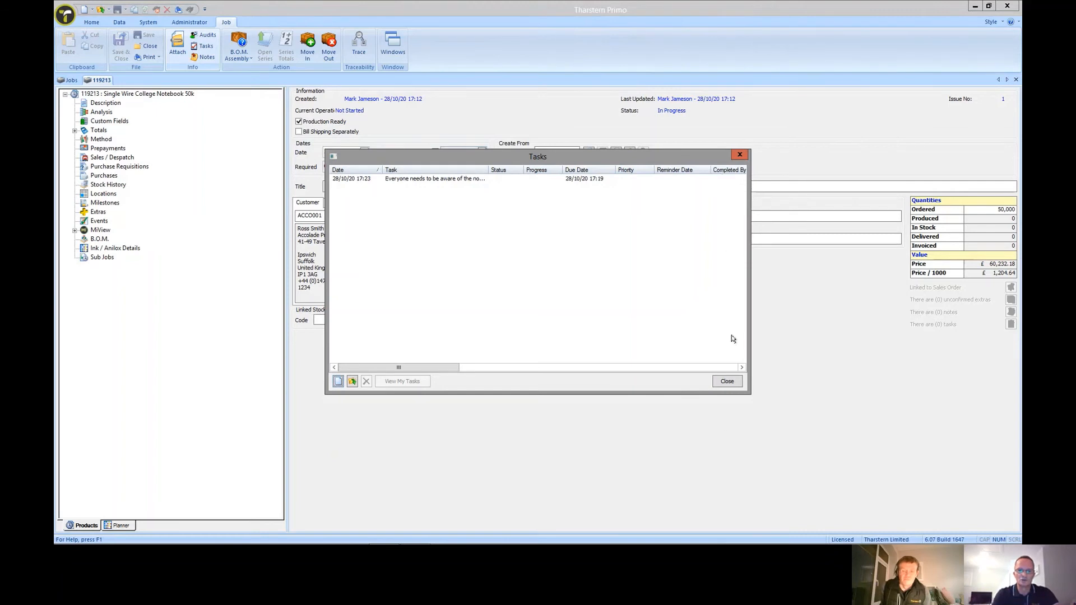
click(726, 383)
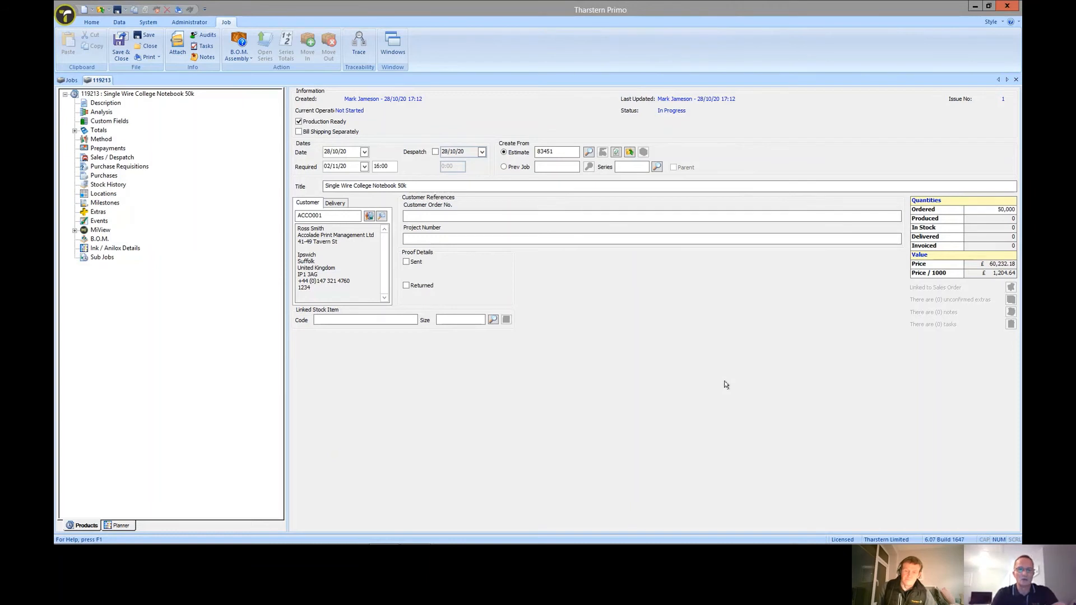
click(121, 40)
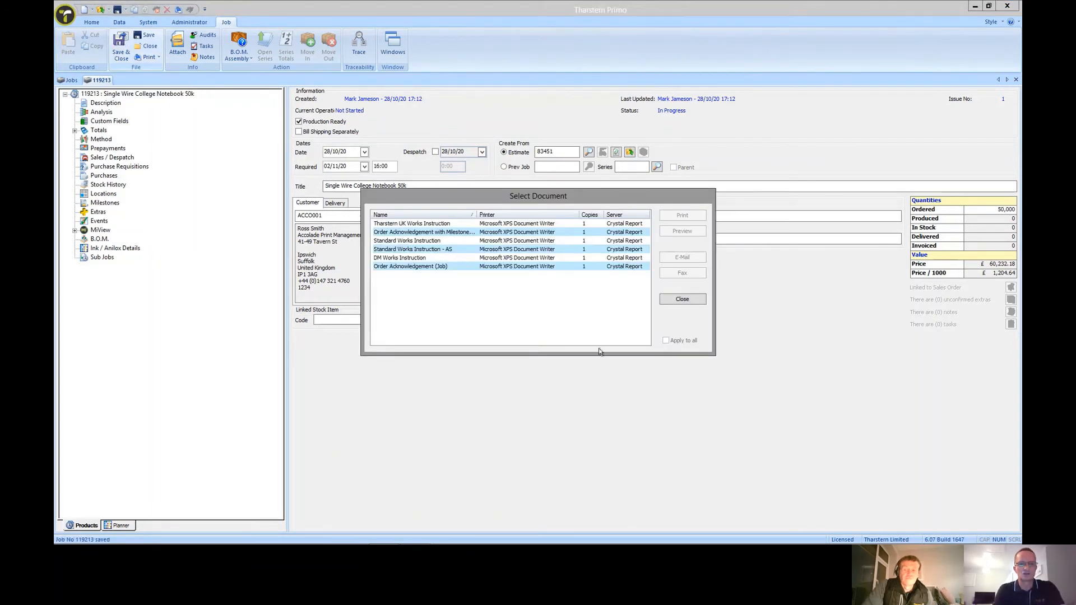
click(685, 298)
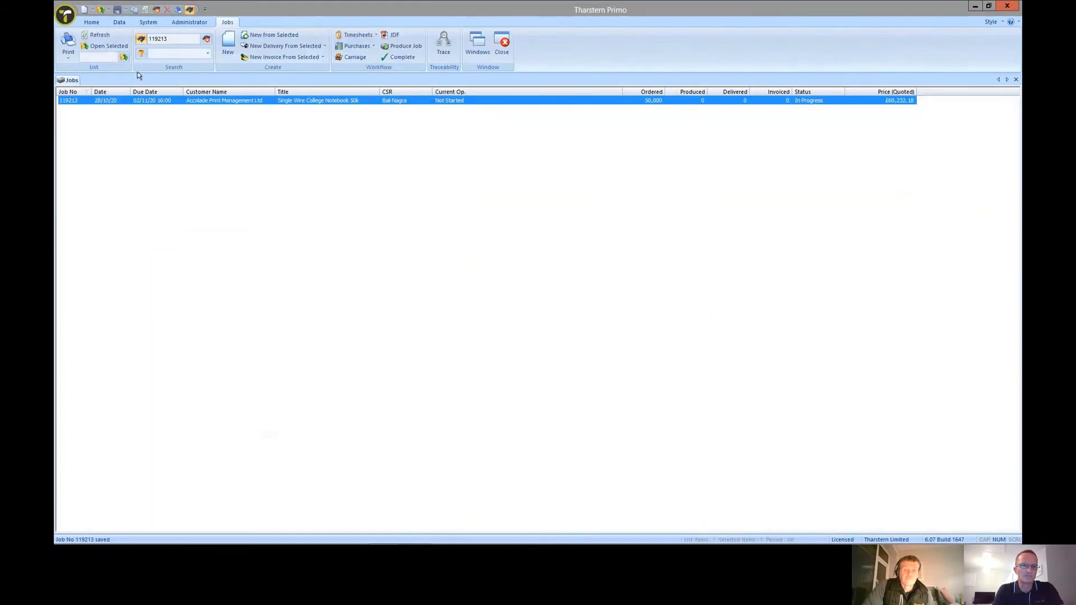
- Open the overall task list and select the Job Costing task for the non-conformance
click(91, 22)
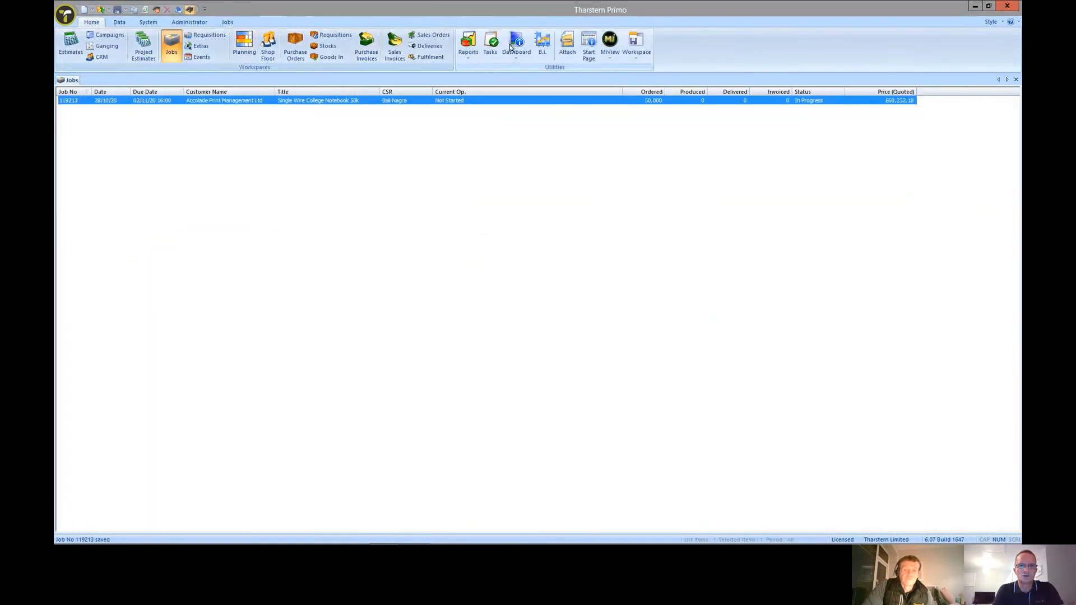
click(490, 44)
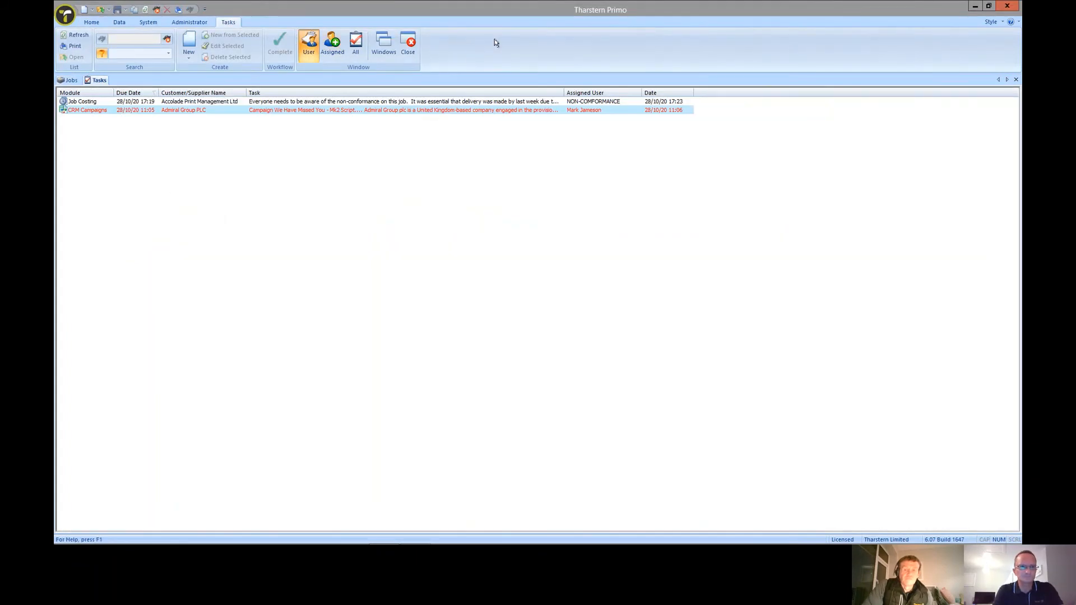
click(377, 103)
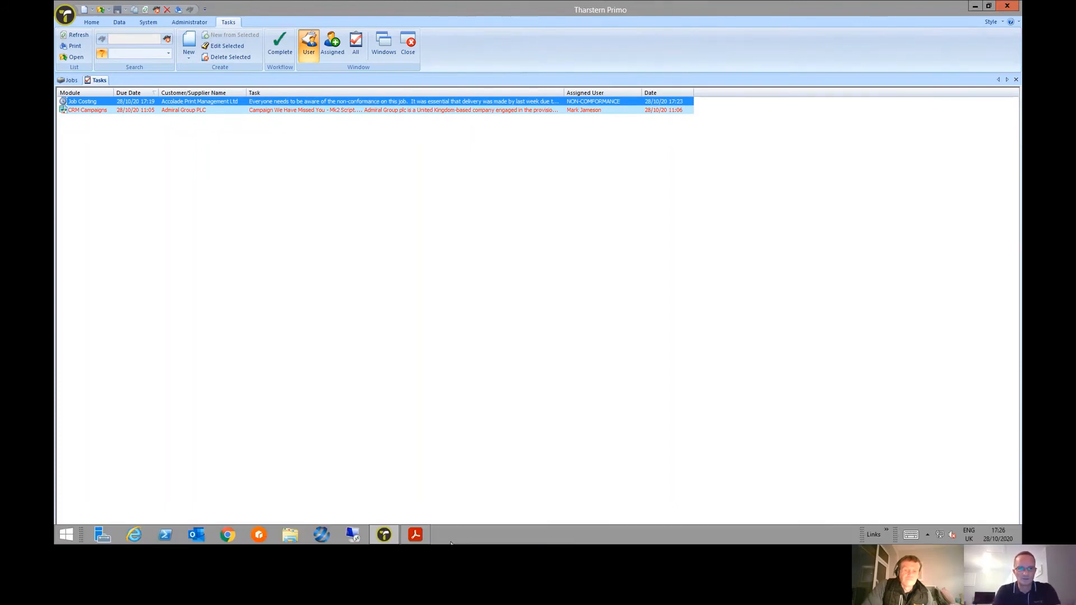
- Switch to Adobe Acrobat Reader to view the This Years Non Conformance.pdf report
click(424, 537)
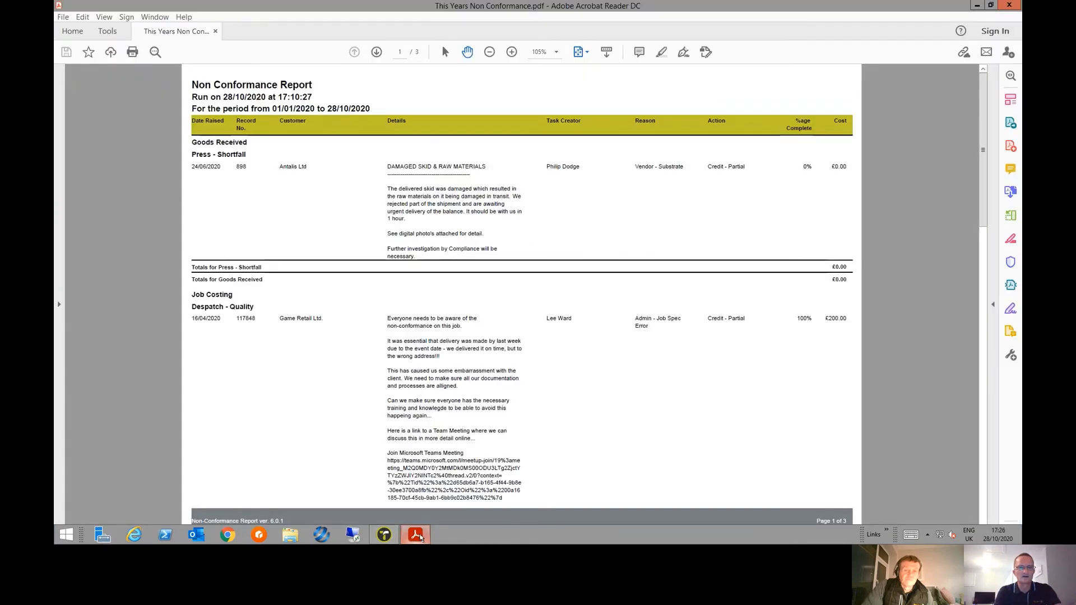